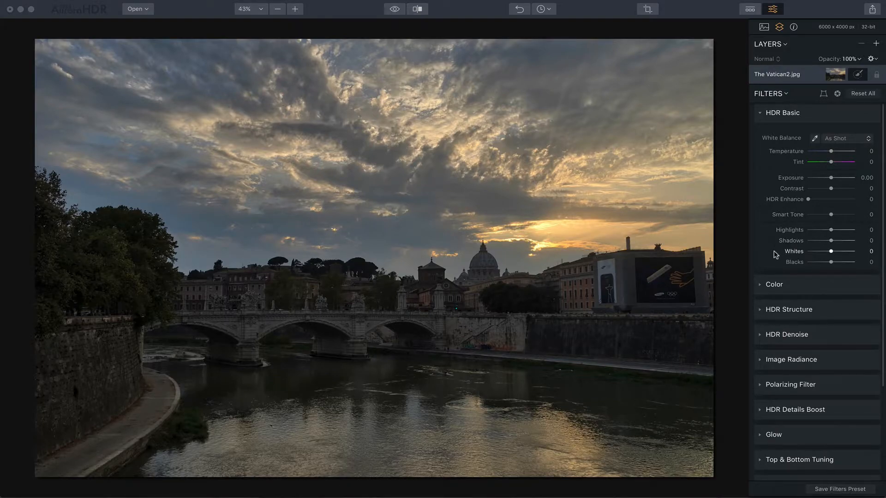
In HDR Basic, set HDR Enhance to 31, Contrast to 14 and Smart Tone to 8
left_click(736, 234)
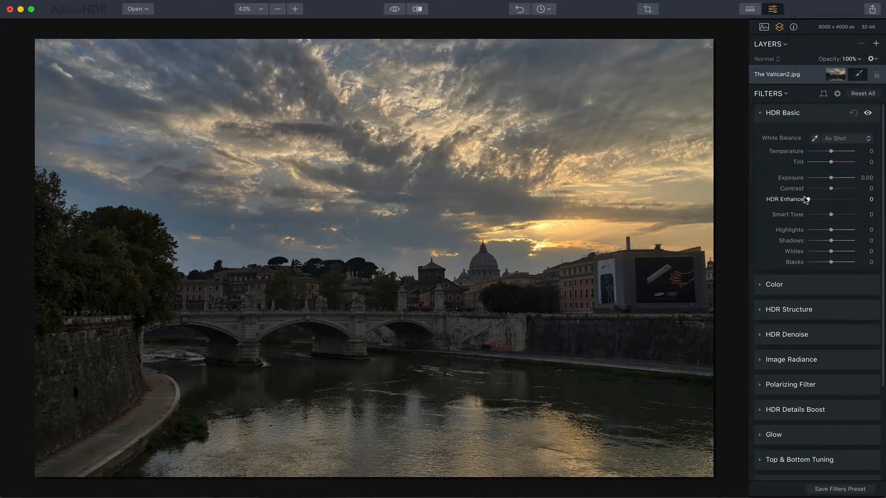
left_click_drag(807, 199, 833, 190)
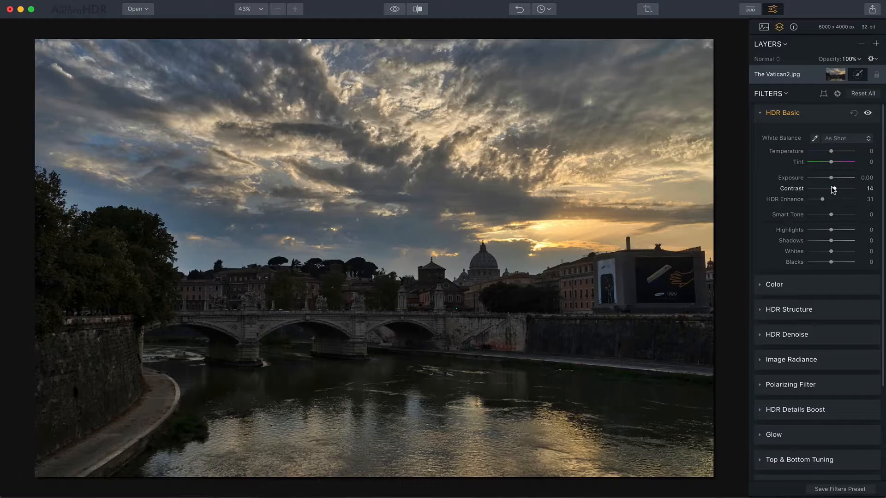
left_click_drag(829, 218, 832, 218)
Warm the photo with Temperature 14 and Tint 10 in HDR Basic, plus Saturation 15 and Vibrance 5 in Color
left_click_drag(829, 151, 839, 152)
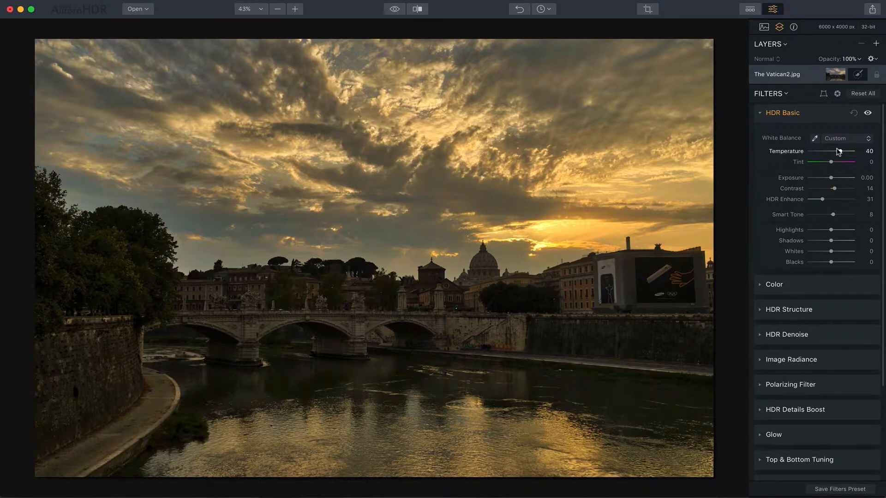
left_click_drag(839, 152, 833, 162)
scroll(824, 262, "down", 2)
left_click(762, 258)
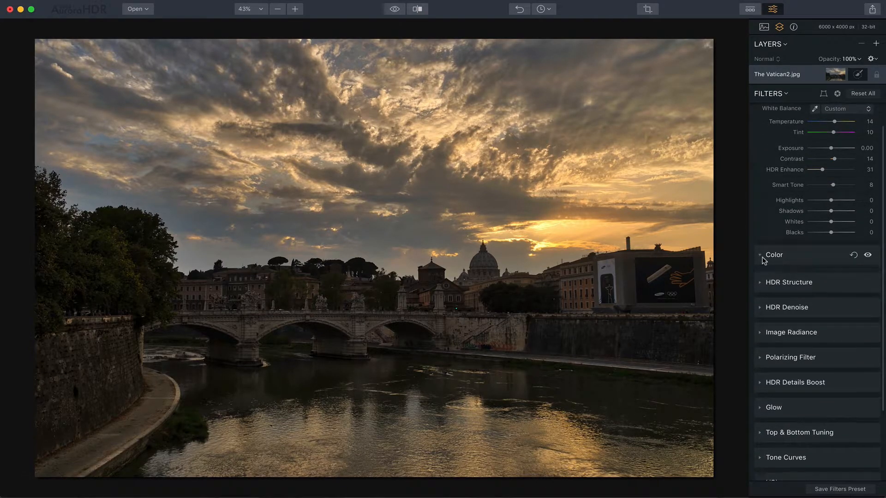
left_click_drag(829, 282, 834, 273)
In the HSL filter's Saturation settings, raise Orange to 20 and Yellow to 17
scroll(818, 320, "down", 3)
scroll(816, 318, "down", 2)
left_click(771, 401)
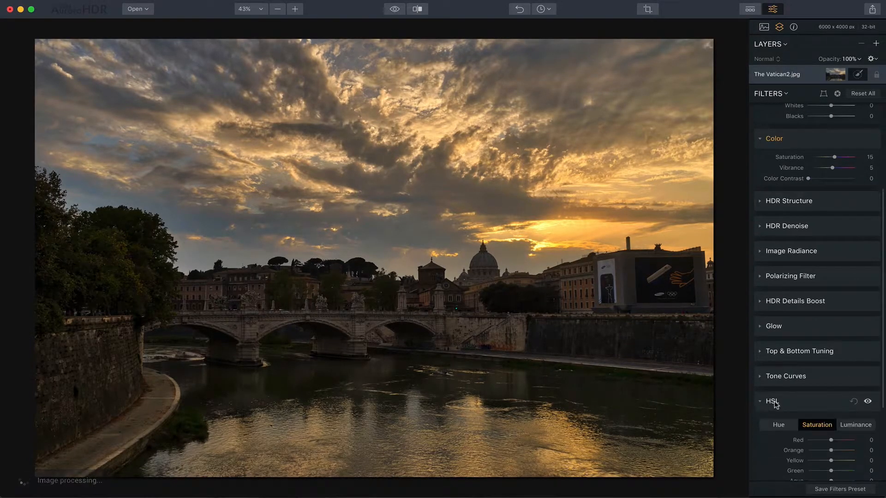
scroll(796, 395, "down", 6)
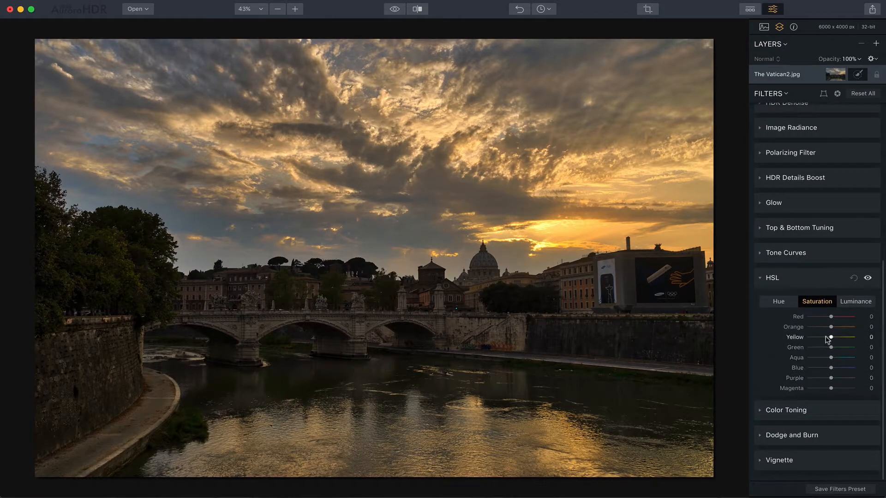
left_click_drag(828, 338, 836, 327)
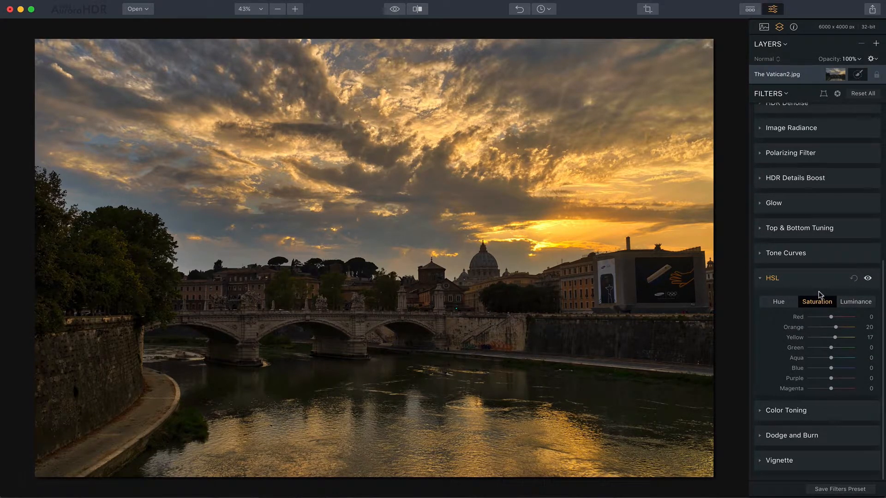
Reset the HSL and Color filter adjustments and collapse both filters
left_click(854, 278)
left_click(810, 283)
scroll(809, 284, "up", 4)
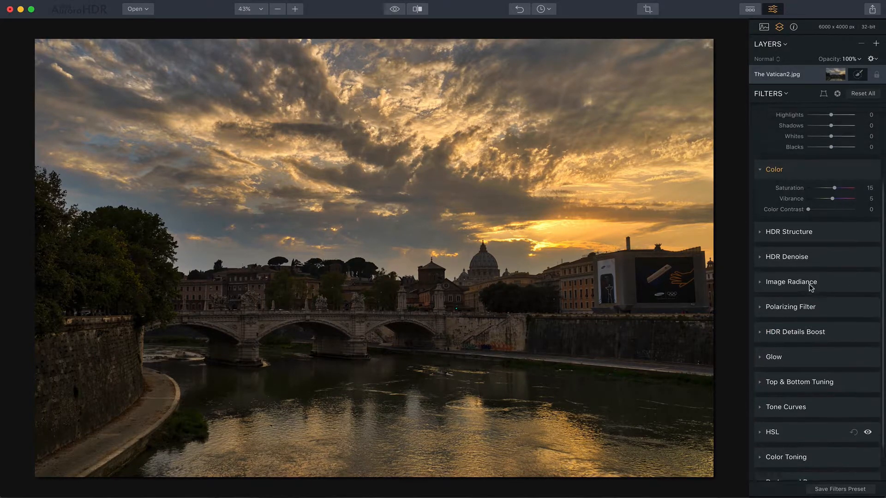
left_click(793, 199)
Set Temperature to -5 and Tint to 18 in HDR Basic, and Saturation to 13 and Vibrance to 23 in Color
scroll(795, 201, "up", 4)
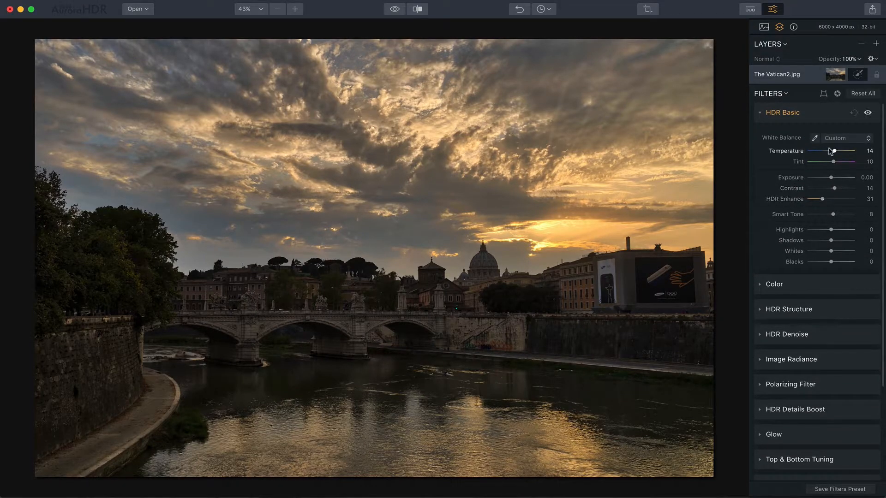
left_click_drag(831, 149, 827, 150)
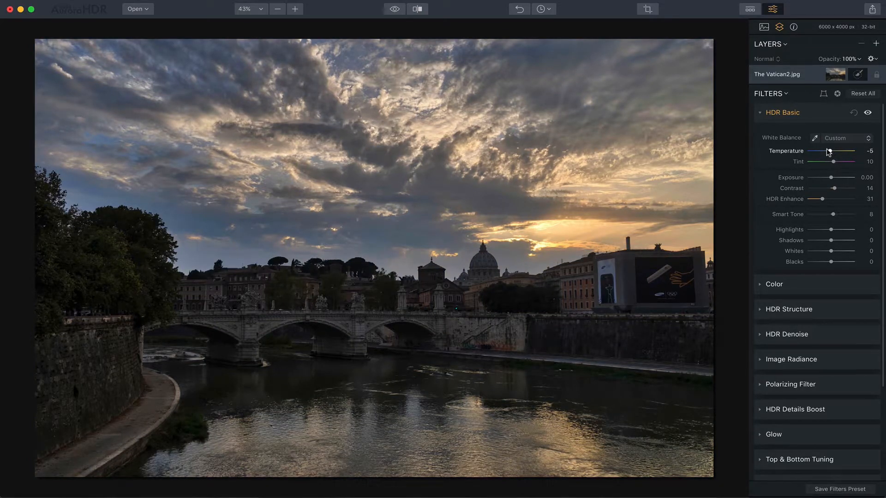
left_click_drag(833, 162, 833, 161)
left_click(768, 284)
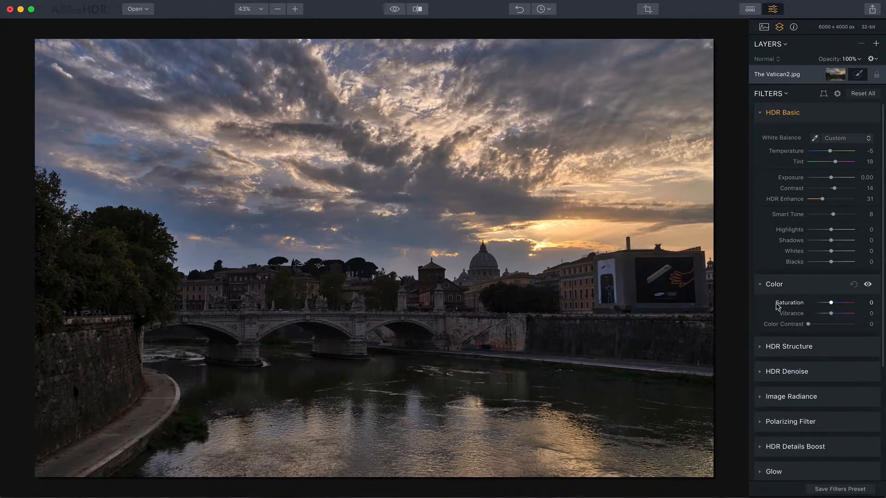
left_click_drag(826, 311, 833, 303)
In the HSL filter's Saturation settings, raise Yellow to 32 and Orange to 16
scroll(818, 329, "down", 8)
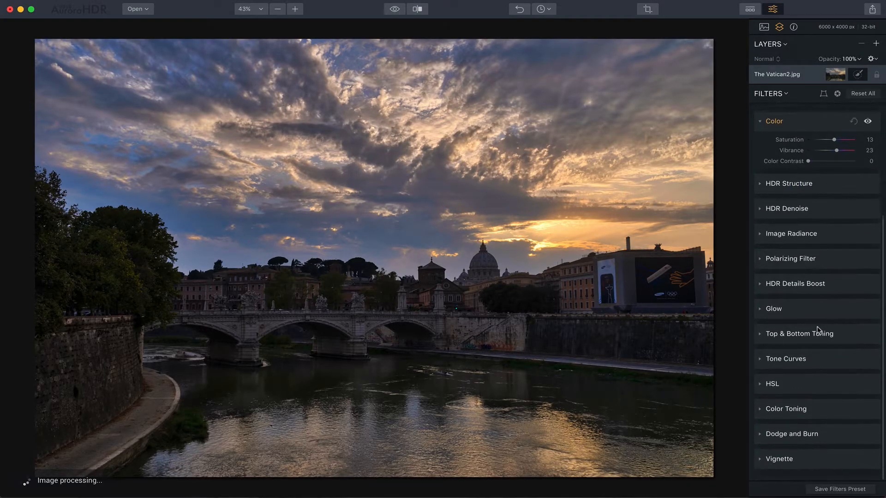
left_click(763, 385)
scroll(812, 387, "down", 3)
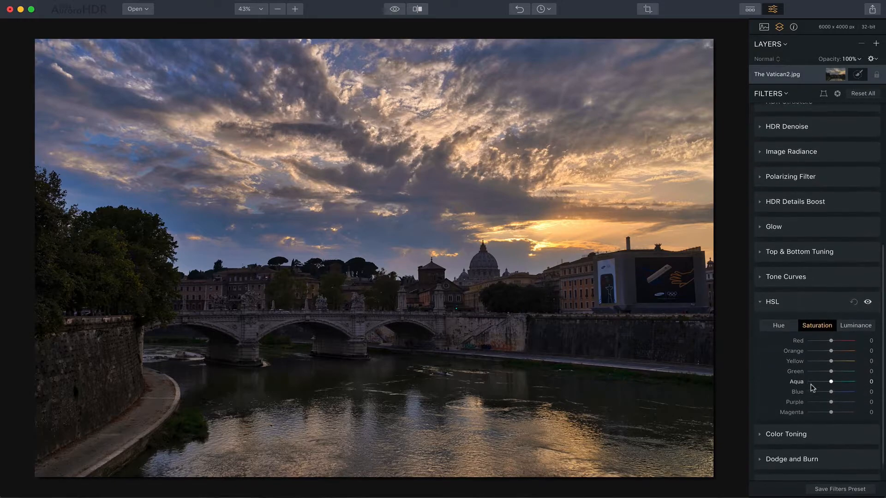
left_click_drag(830, 354, 833, 344)
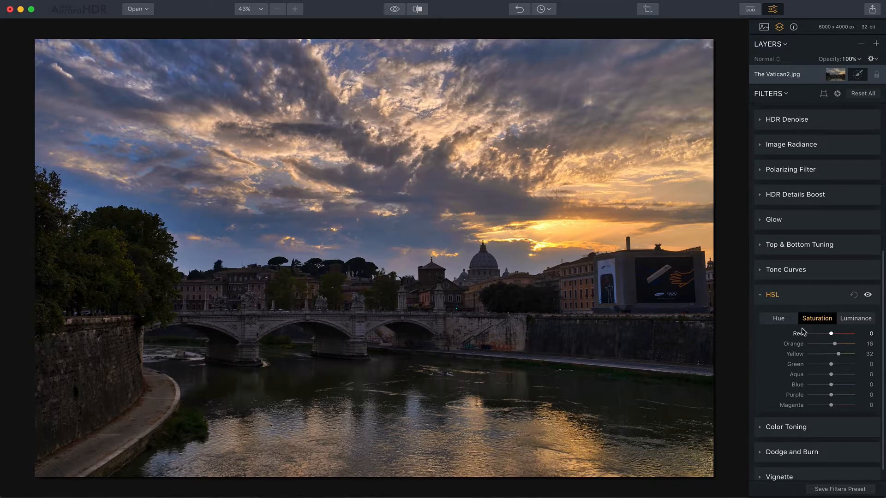
In Color Toning, set the Highlights to Hue 13 and Saturation 22, and the Shadows Saturation to 5
scroll(801, 355, "down", 2)
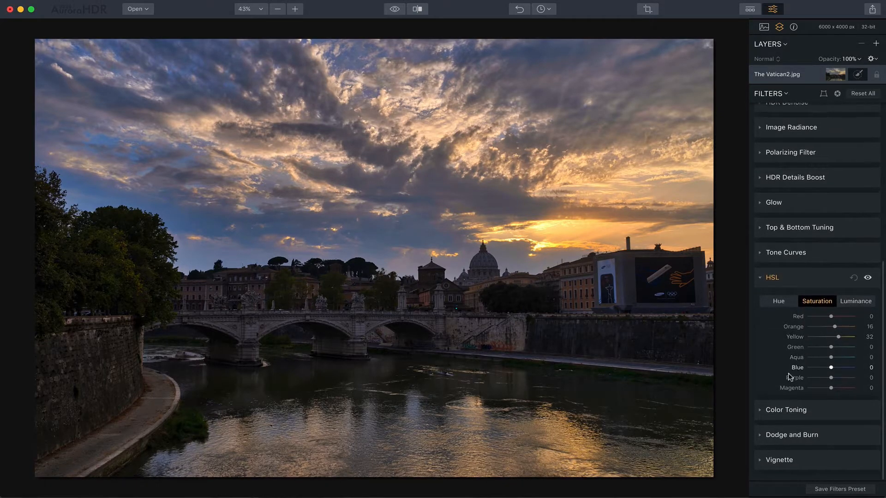
left_click(775, 413)
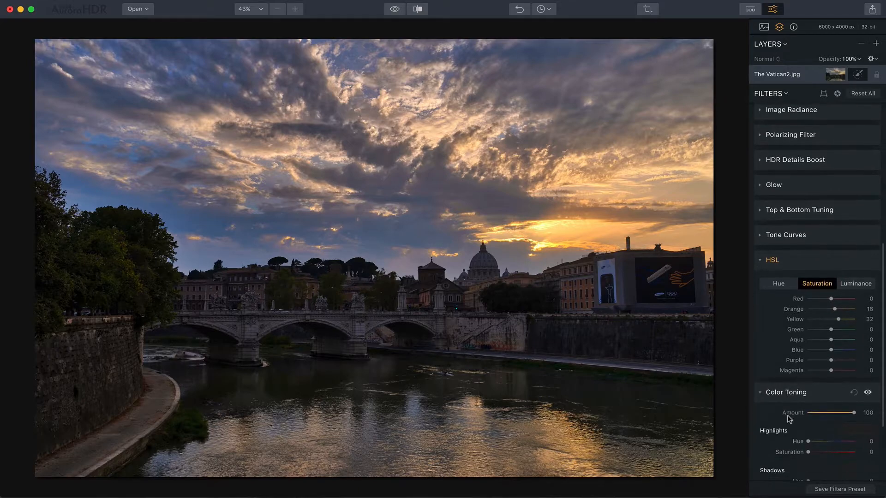
scroll(787, 418, "down", 3)
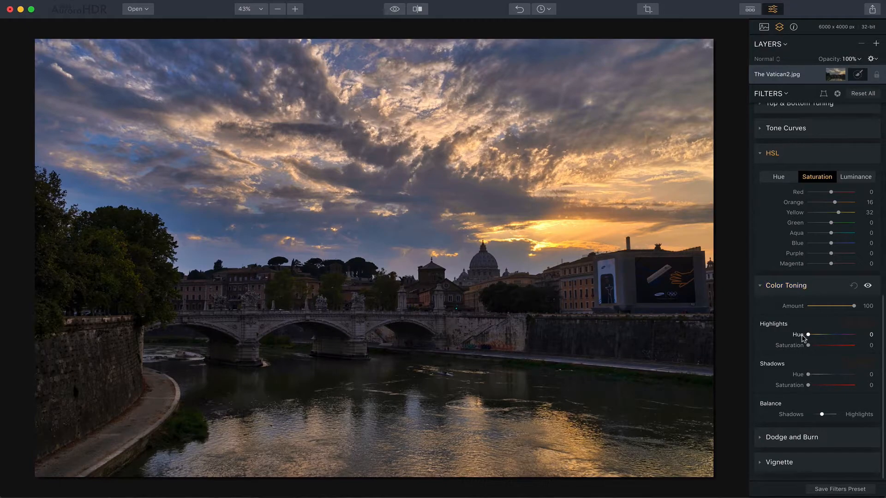
left_click_drag(807, 345, 816, 349)
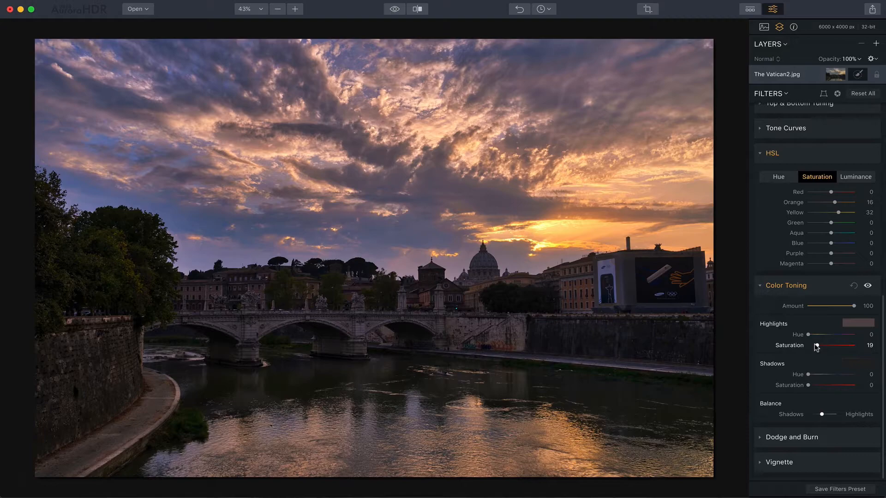
left_click_drag(805, 335, 818, 347)
left_click_drag(805, 383, 810, 385)
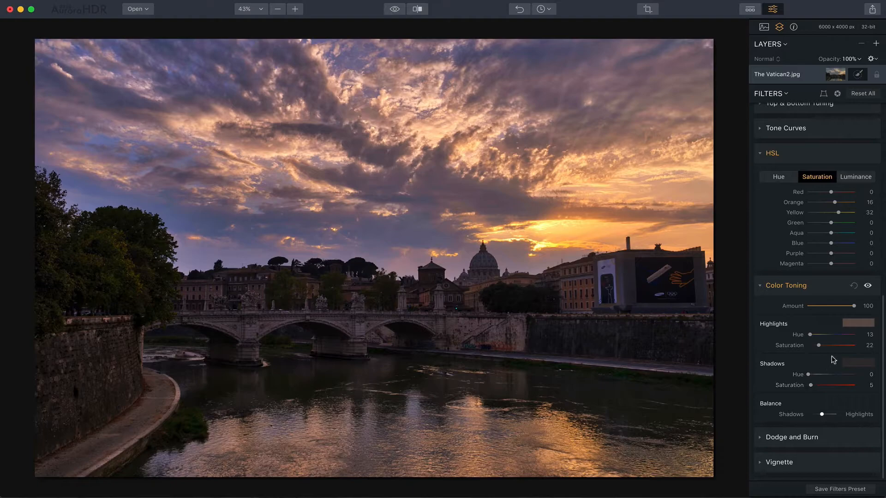
Turn the Color Toning filter off and back on to compare its effect on the photo
left_click(867, 286)
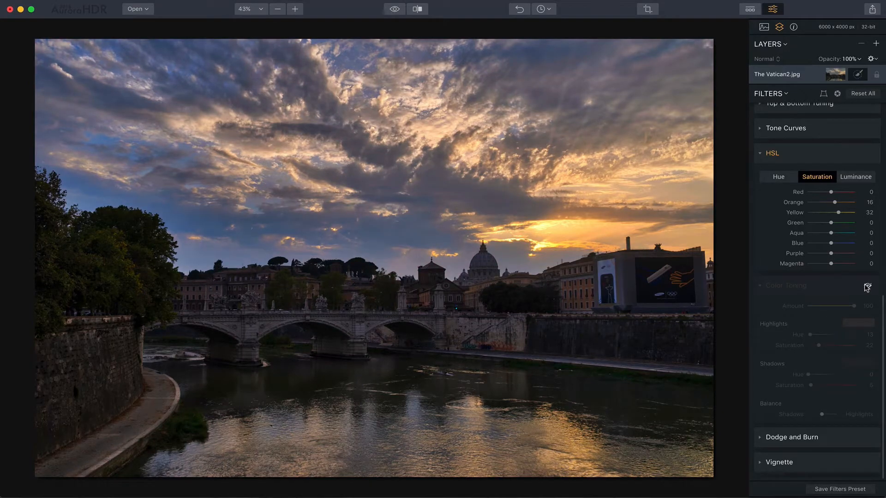
left_click(866, 286)
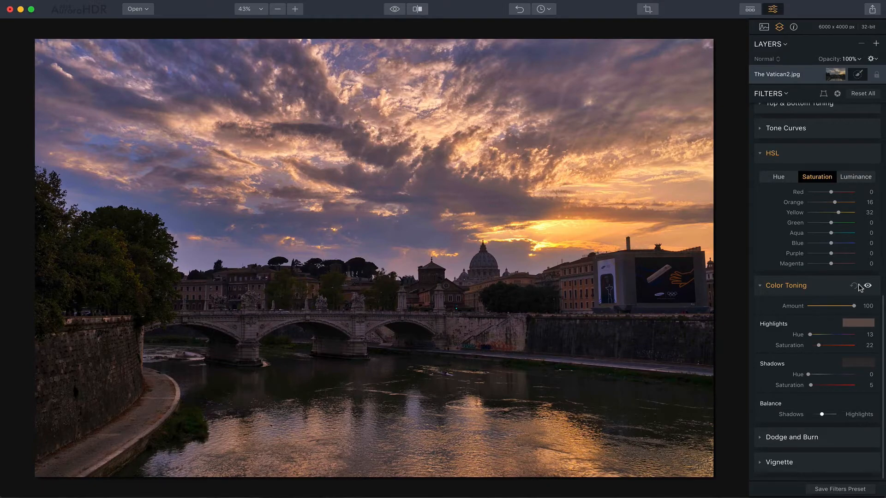
scroll(819, 282, "up", 6)
scroll(818, 282, "up", 3)
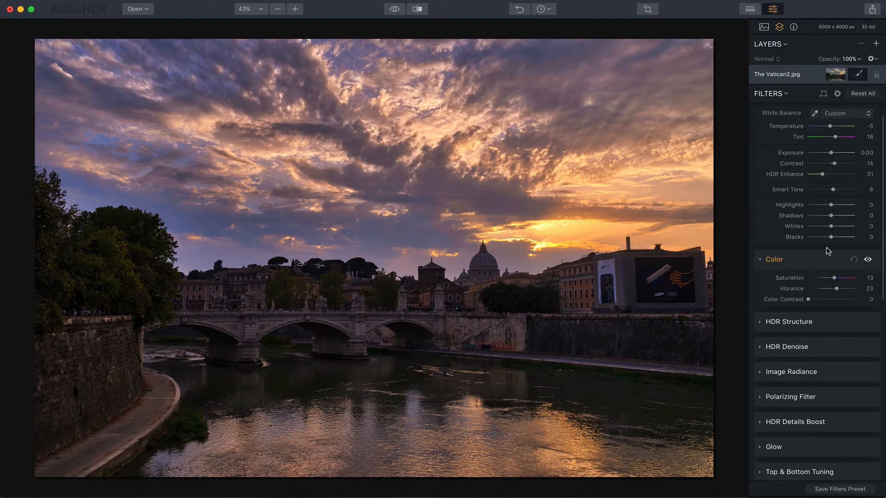
scroll(814, 263, "down", 5)
scroll(814, 263, "down", 4)
scroll(806, 308, "down", 5)
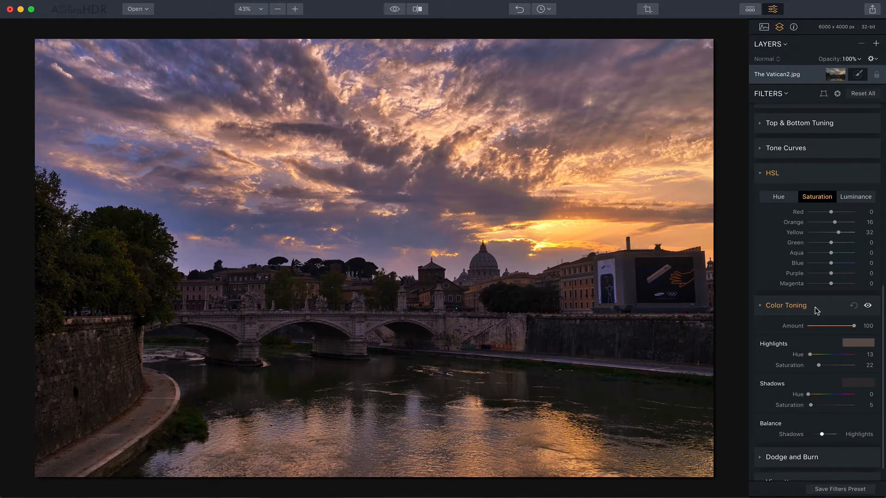
scroll(815, 308, "up", 6)
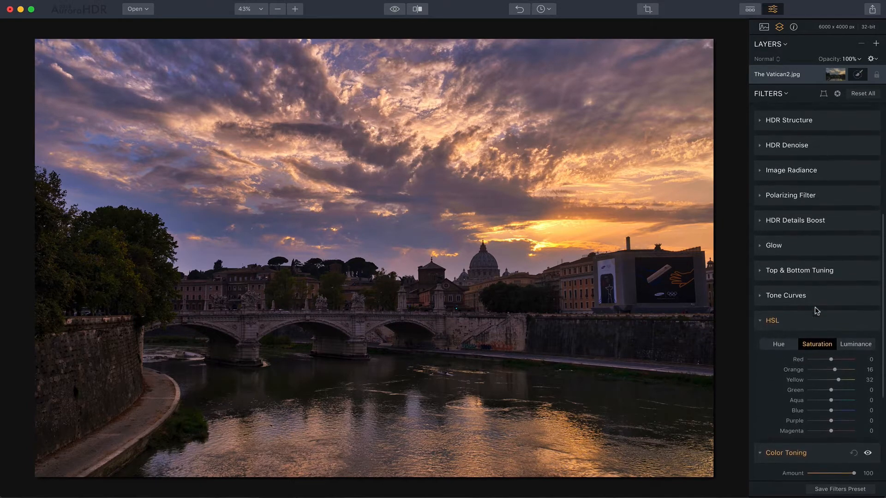
Compare the original and edited photo by sweeping the before/after divider across the image, and close the comparison
left_click(418, 9)
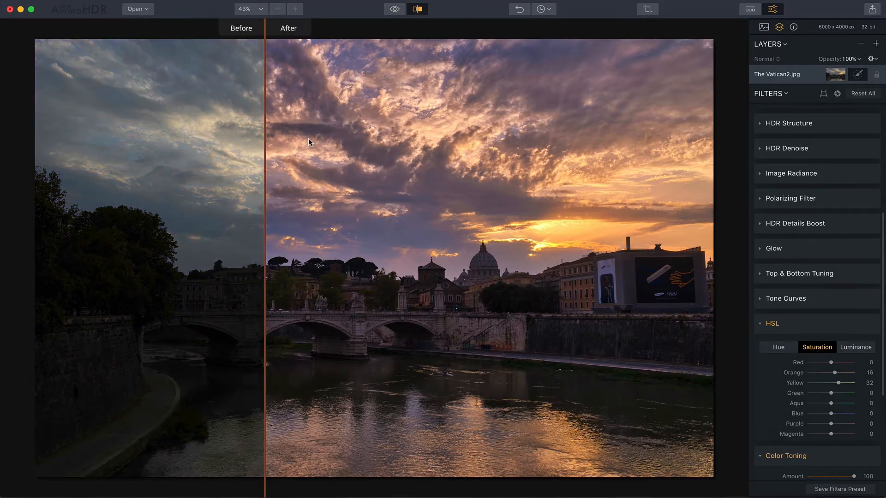
left_click_drag(263, 141, 651, 155)
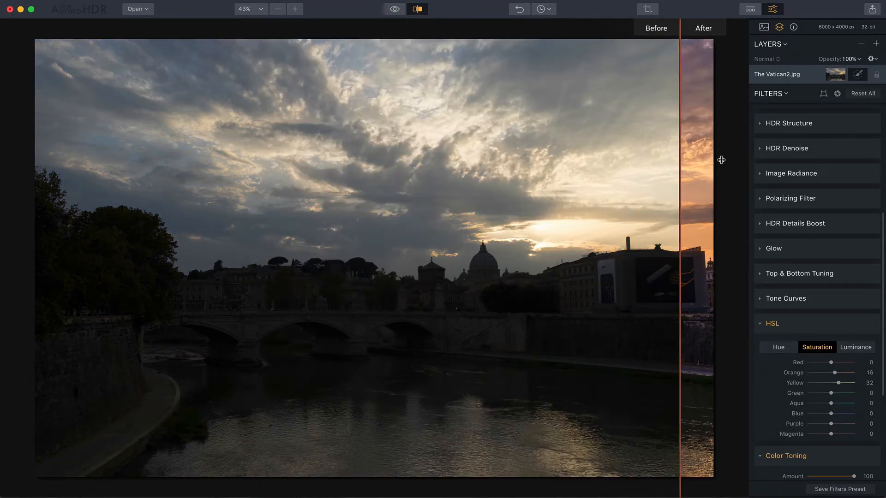
left_click(621, 182)
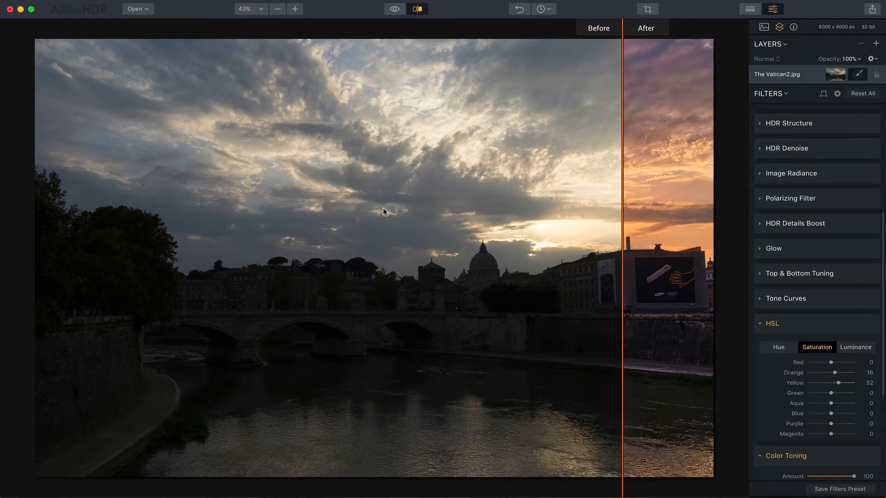
left_click_drag(615, 188, 197, 209)
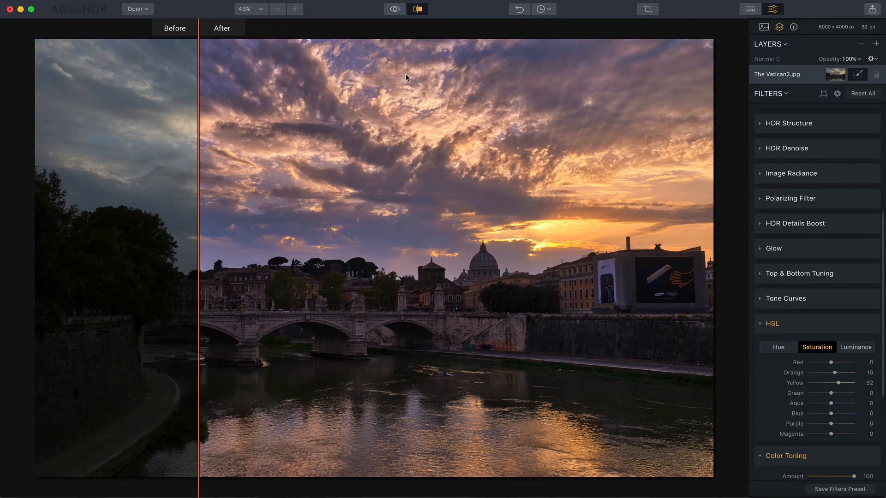
left_click(417, 8)
Reduce the Tint in HDR Basic to 11
scroll(829, 192, "up", 10)
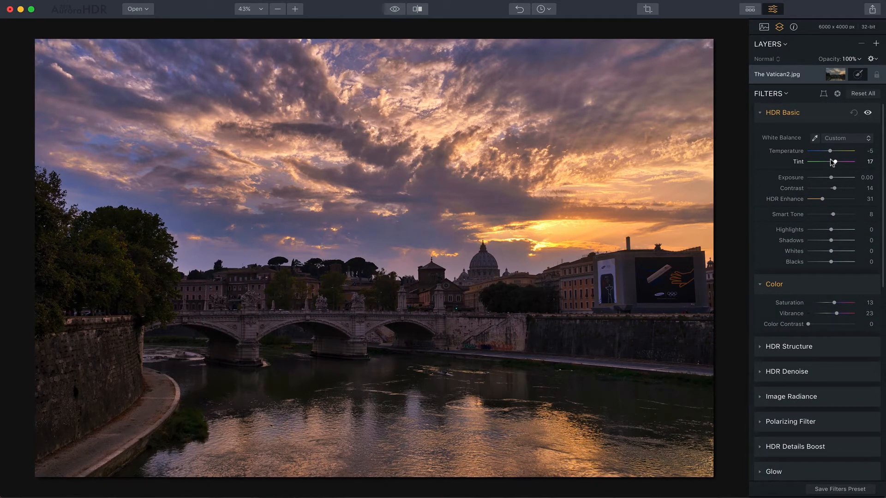
left_click_drag(830, 159, 828, 159)
scroll(858, 286, "down", 5)
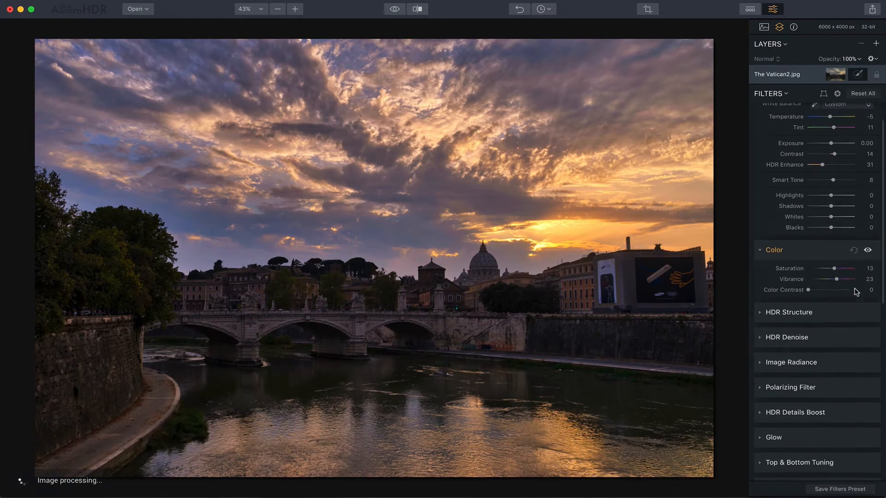
scroll(857, 291, "down", 4)
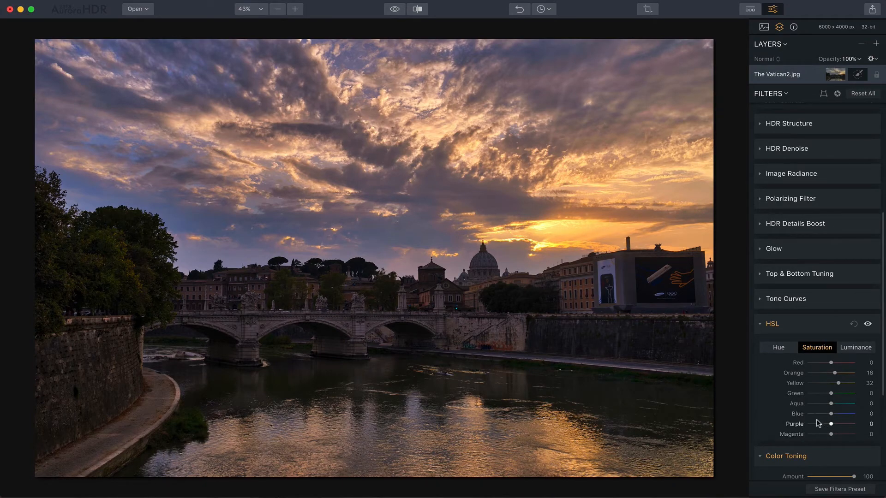
scroll(821, 242, "up", 9)
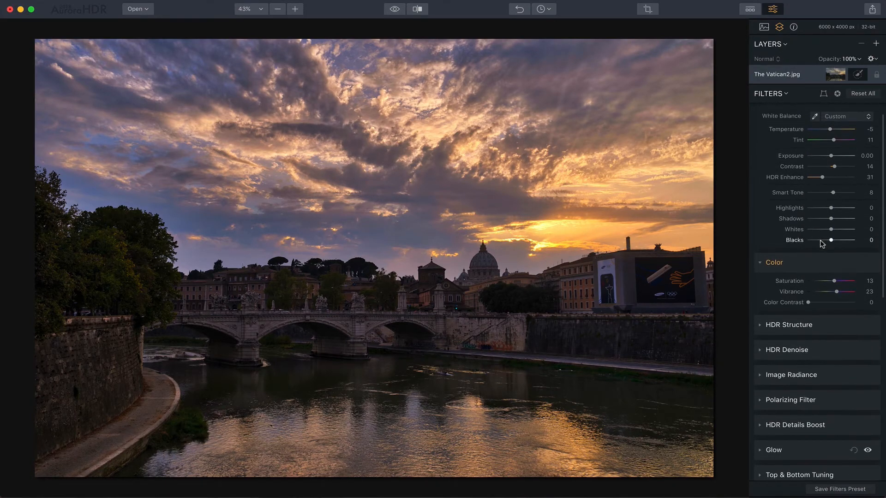